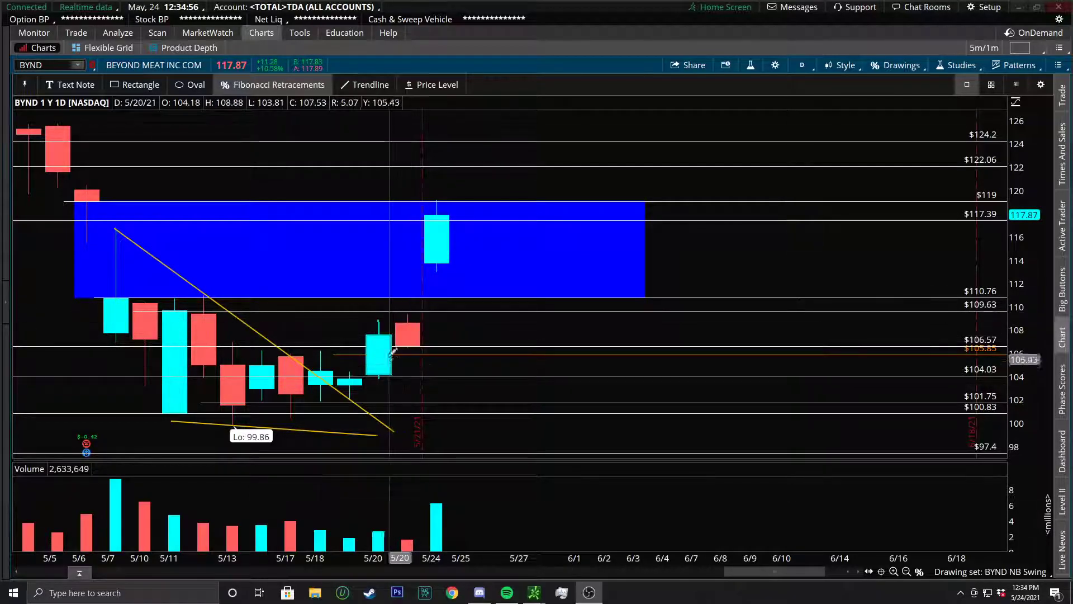
Draw a thin blue rectangle spanning about $105.85–$106.57 over the 5/20–5/21 BYND candles.
left_click(146, 87)
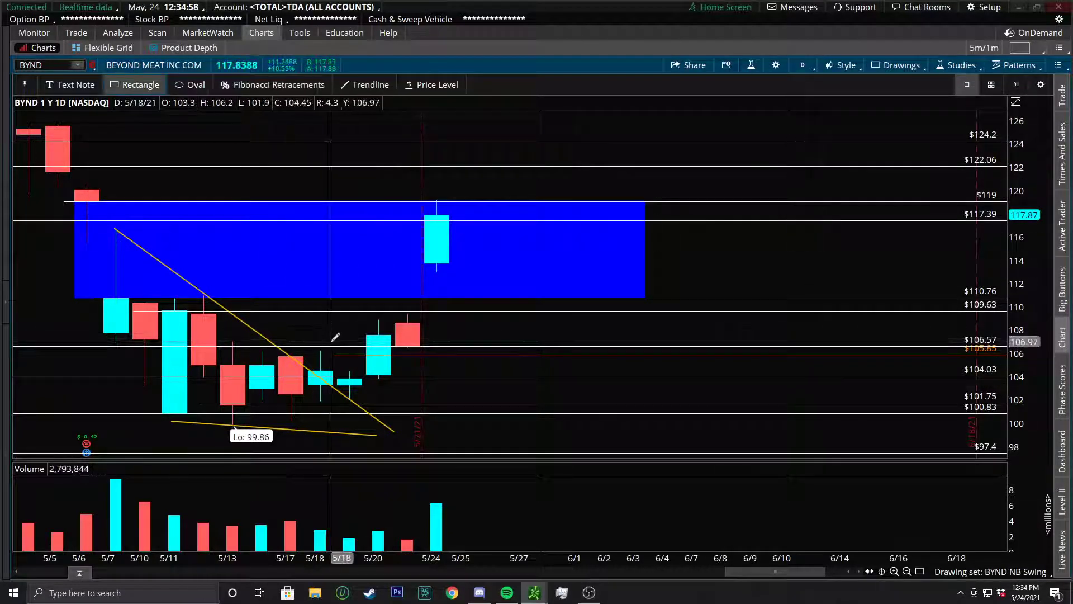
left_click(443, 356)
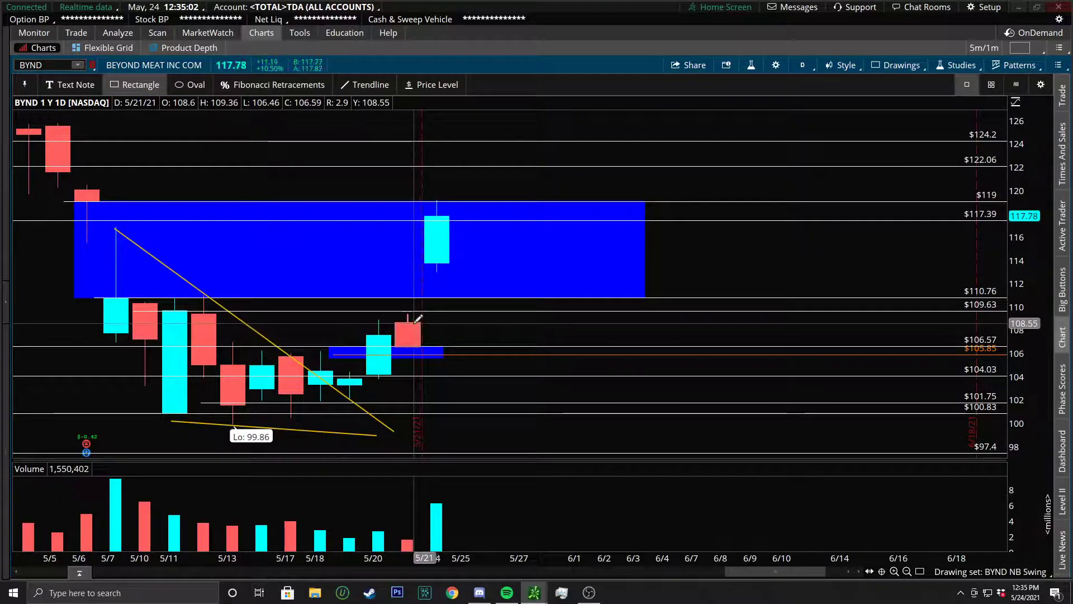
left_click(276, 82)
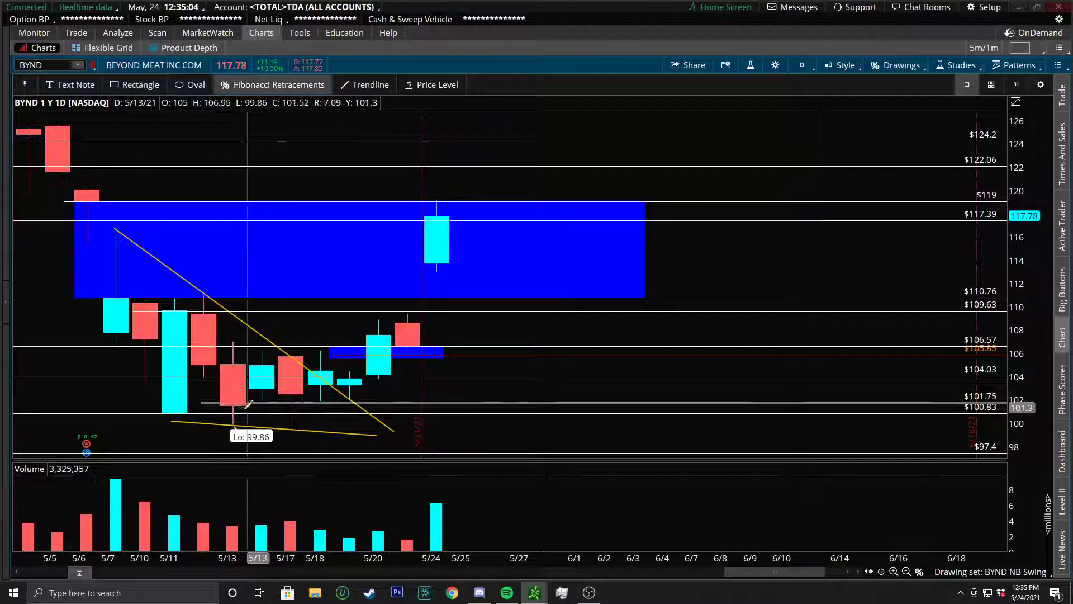
scroll(718, 268, "up", 2)
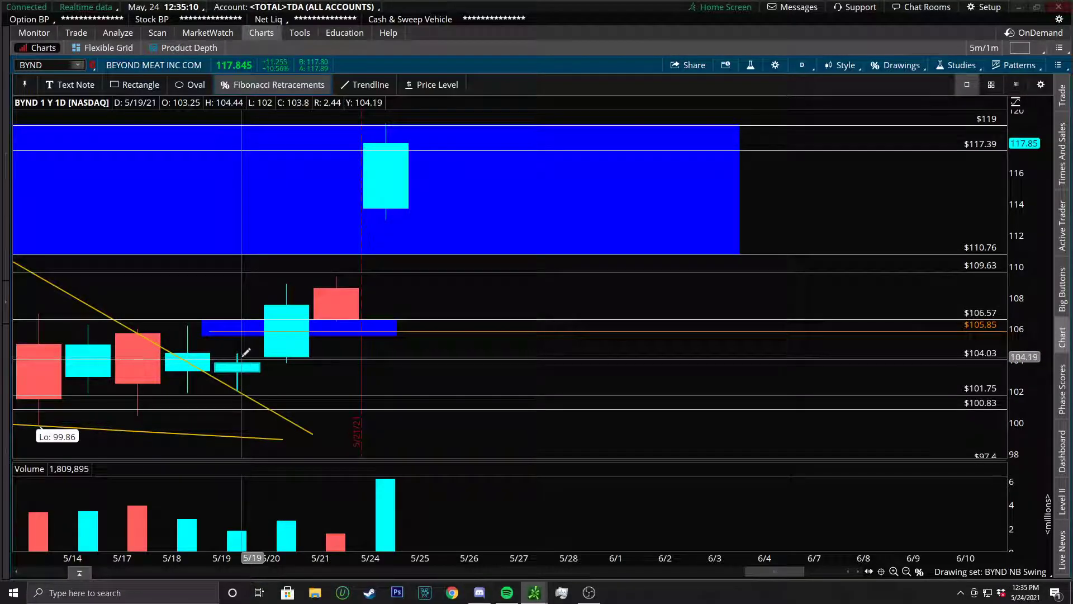
left_click_drag(244, 352, 229, 300)
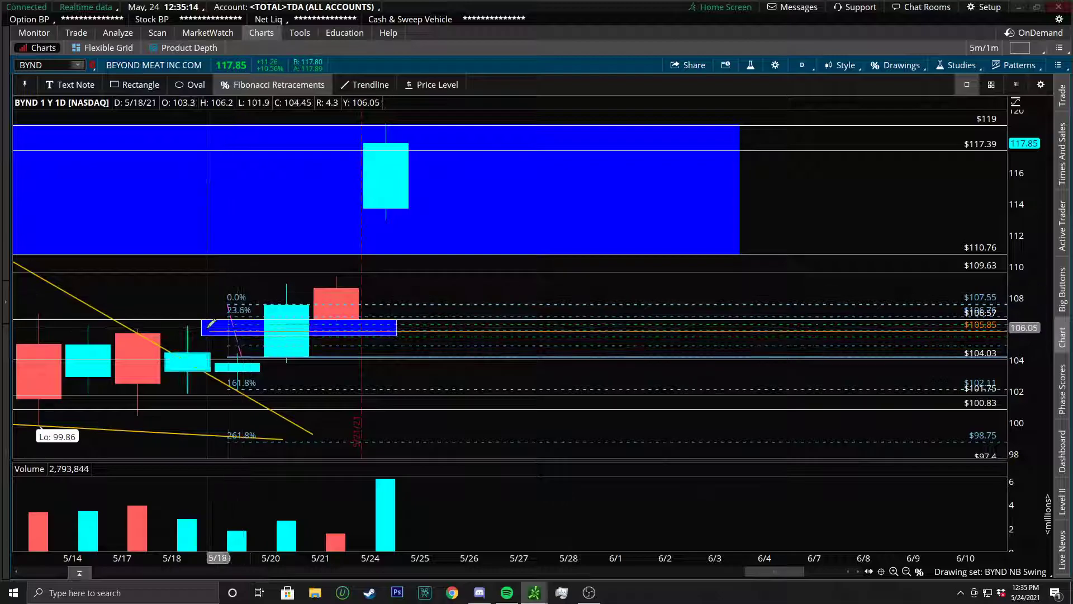
right_click(246, 305)
left_click(338, 325)
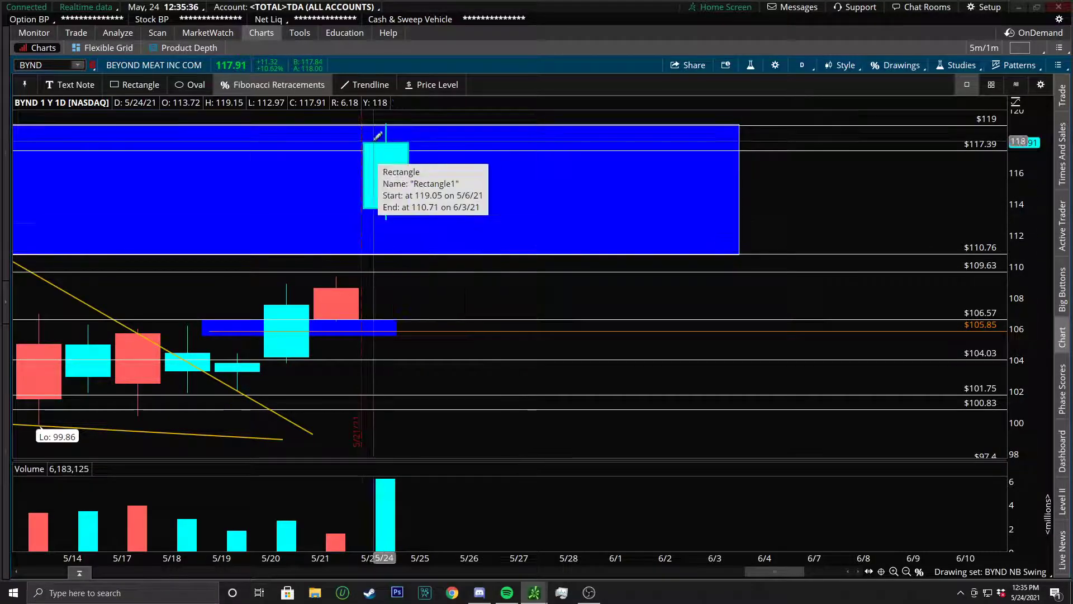
left_click_drag(397, 561, 430, 561)
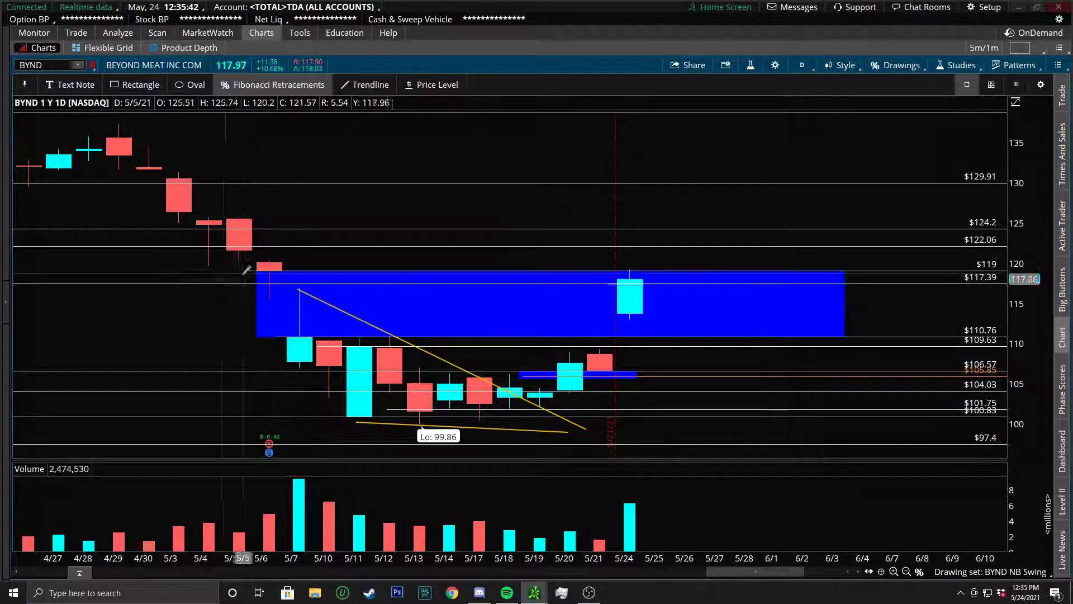
right_click(512, 156)
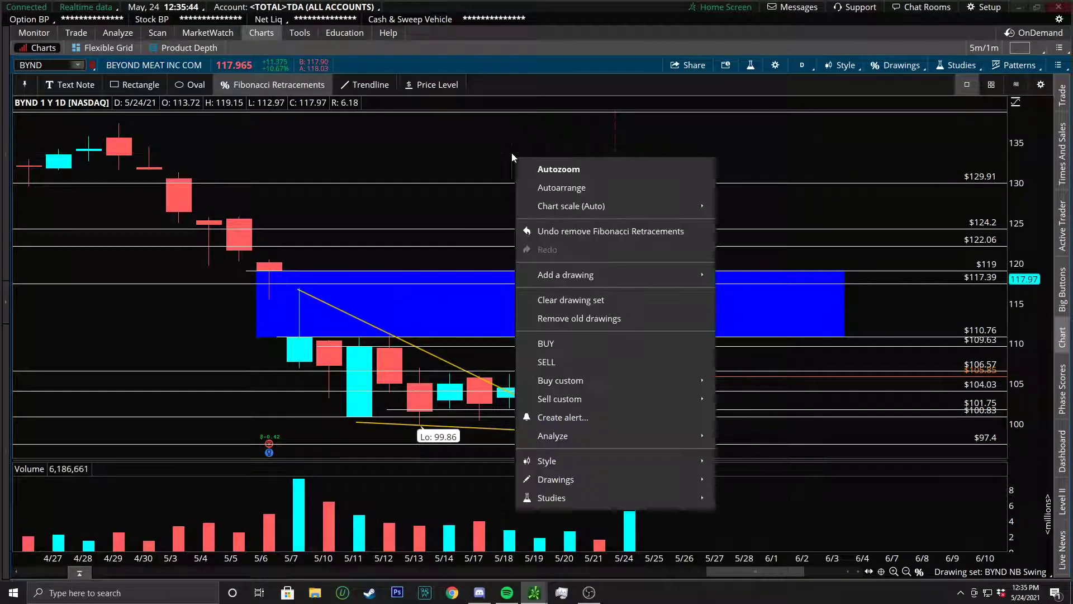
left_click(578, 171)
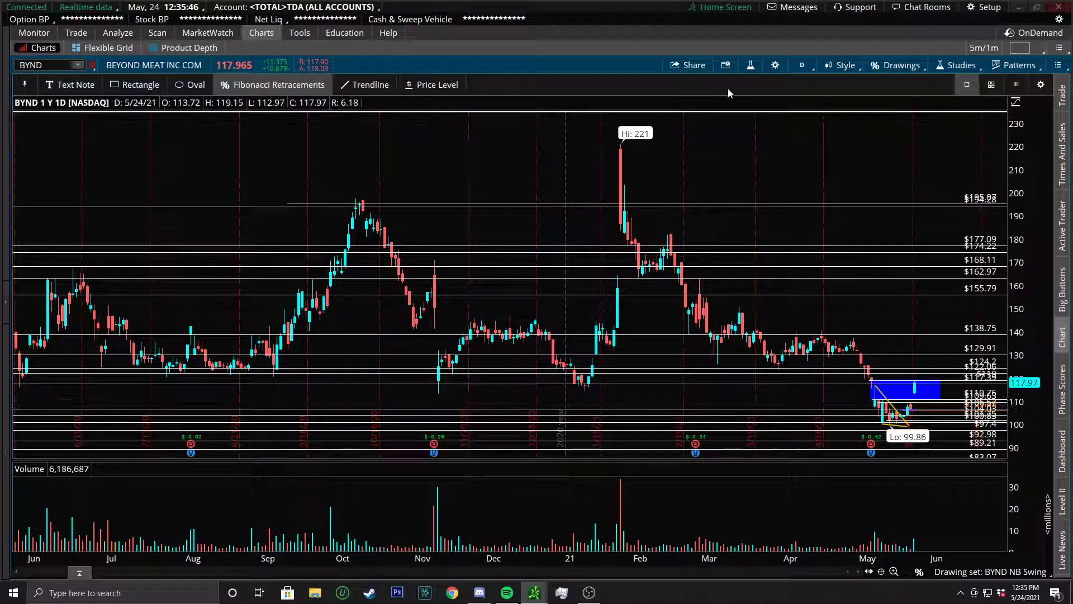
left_click(816, 69)
left_click(788, 304)
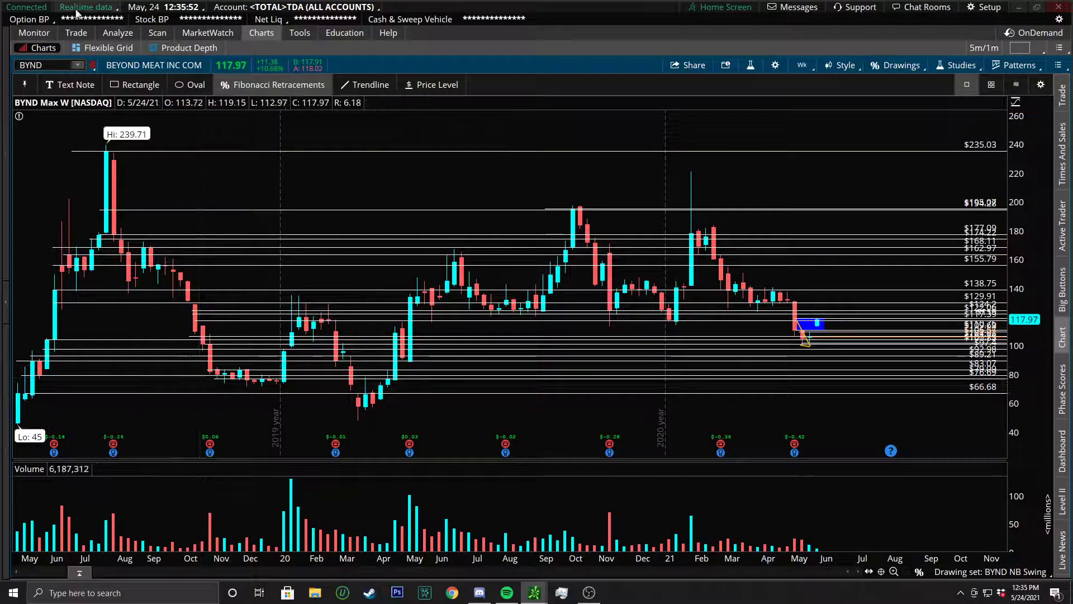
left_click(799, 67)
left_click(758, 279)
scroll(391, 357, "up", 5)
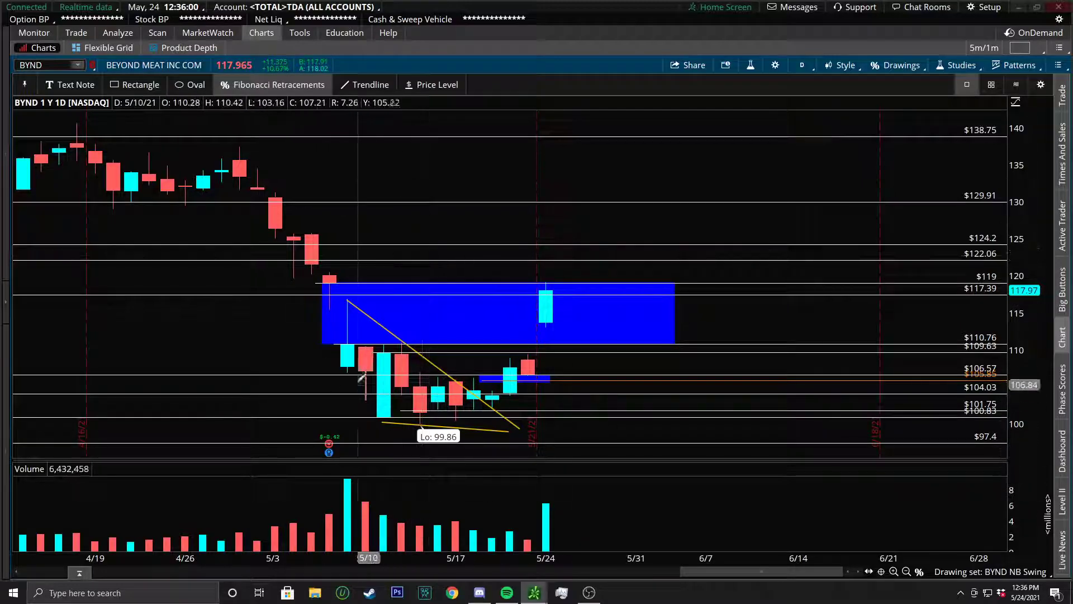
left_click_drag(678, 247, 251, 230)
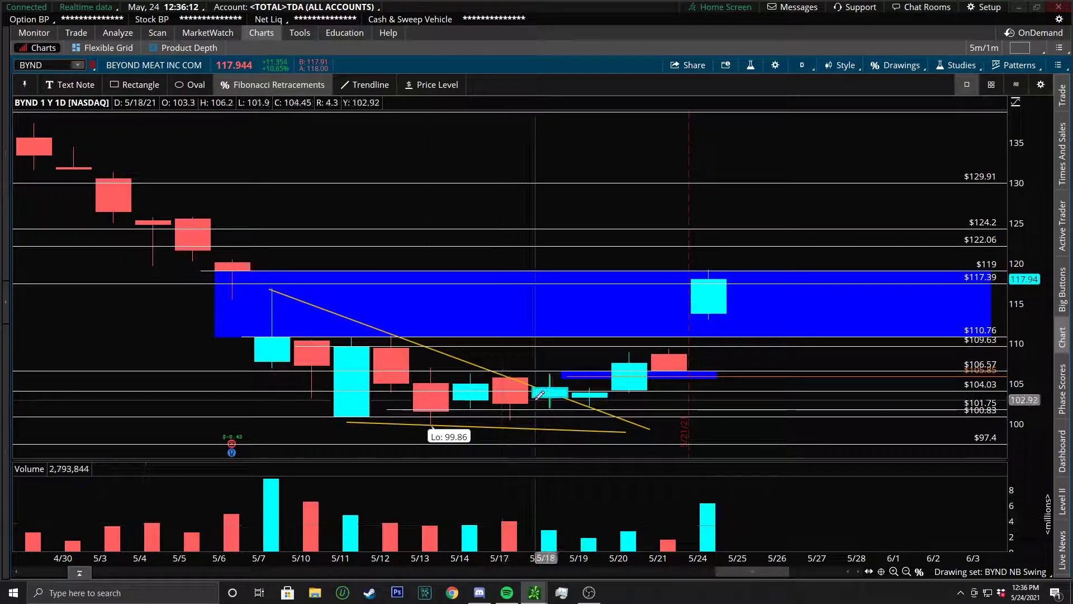
left_click(805, 66)
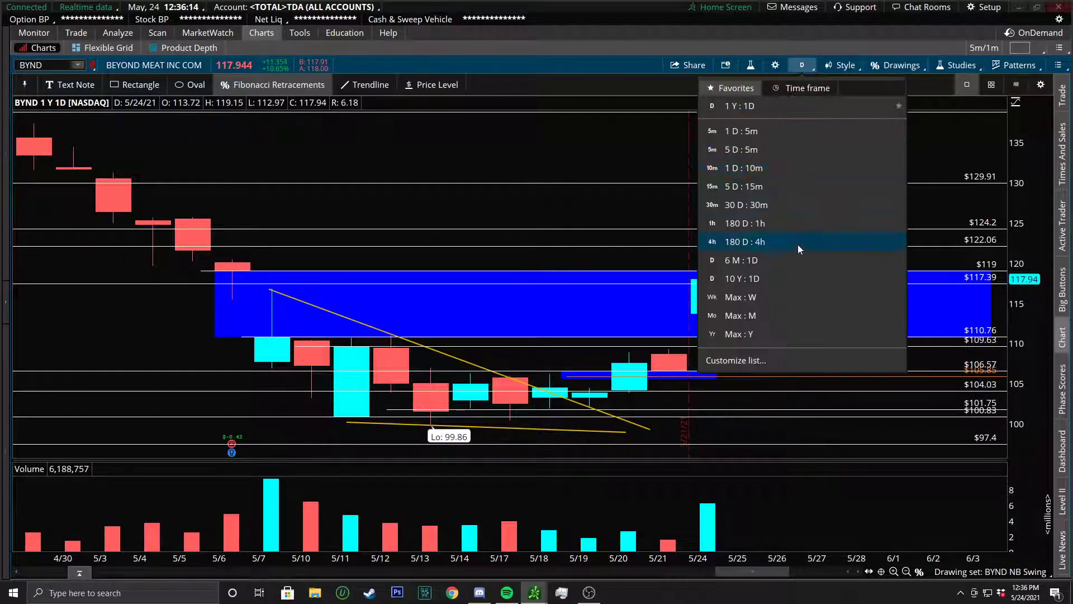
left_click(761, 300)
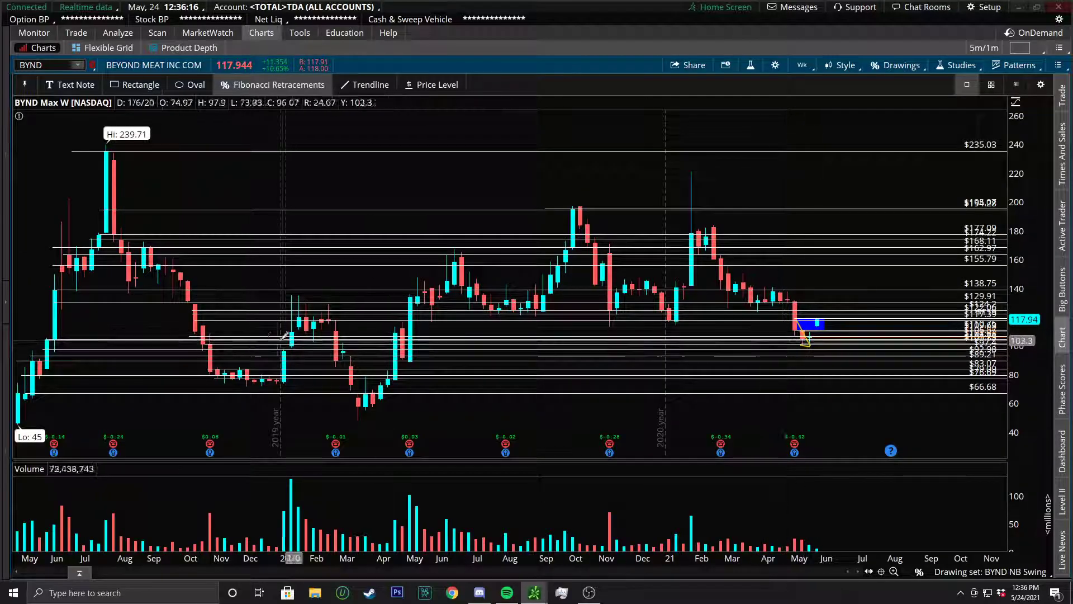
left_click(803, 65)
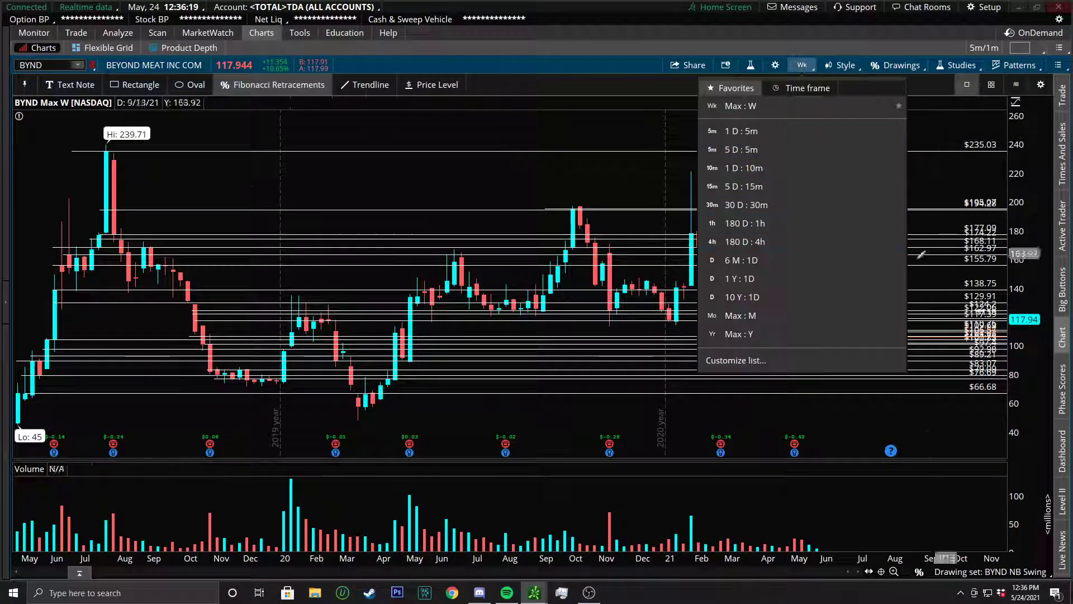
left_click(789, 281)
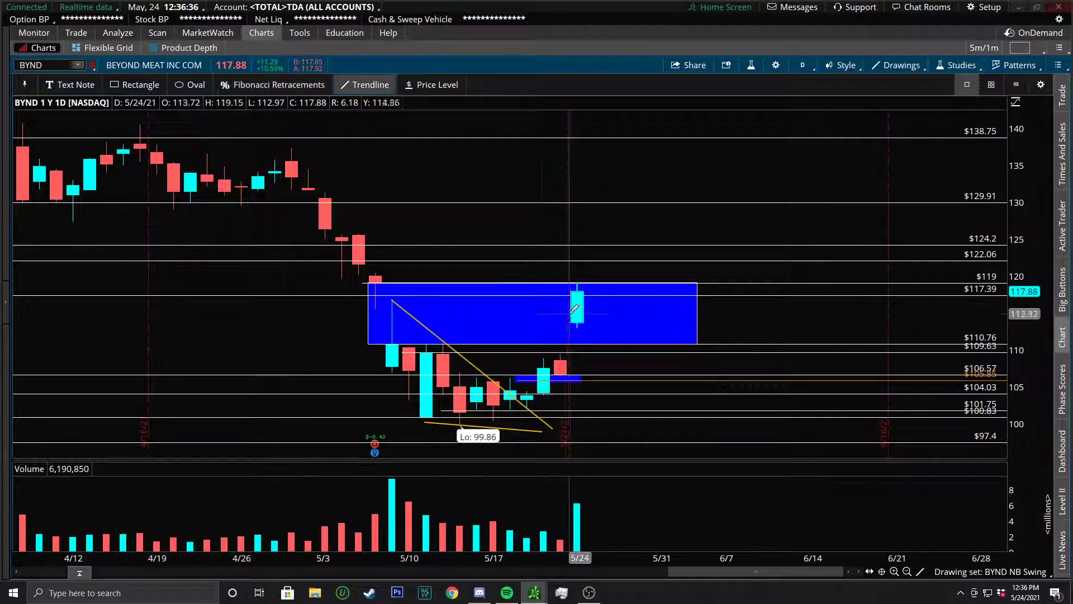
Draw two trendlines from the 5/24 candle top, one rising above $124, one falling to about $110.76.
left_click_drag(584, 281, 629, 222)
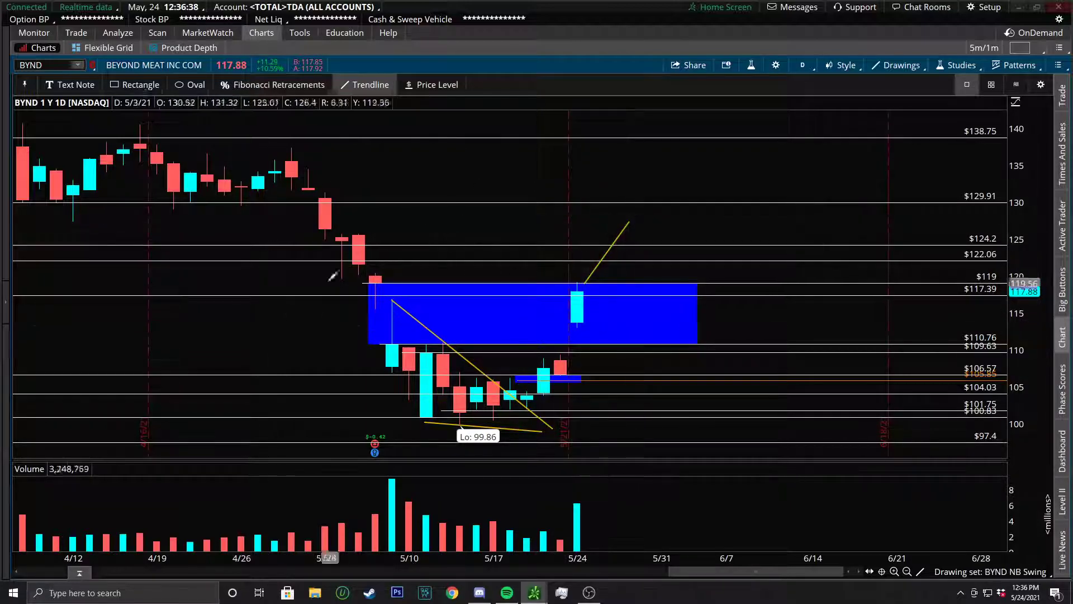
left_click_drag(589, 283, 619, 345)
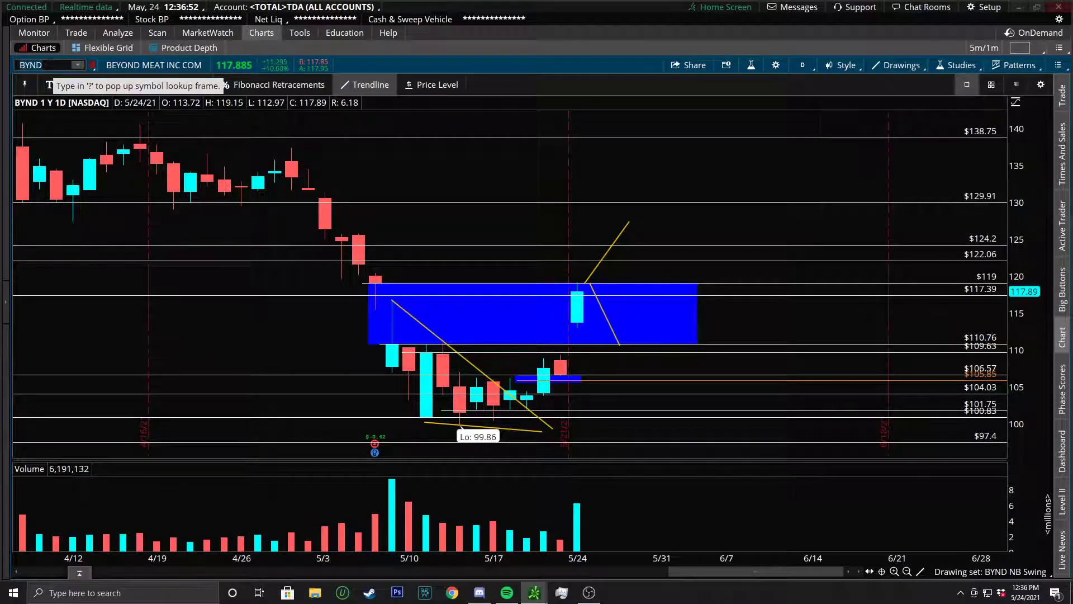
Load the DE chart, switch to the 1D:10m time frame, then back to 1Y:1D.
key("Return")
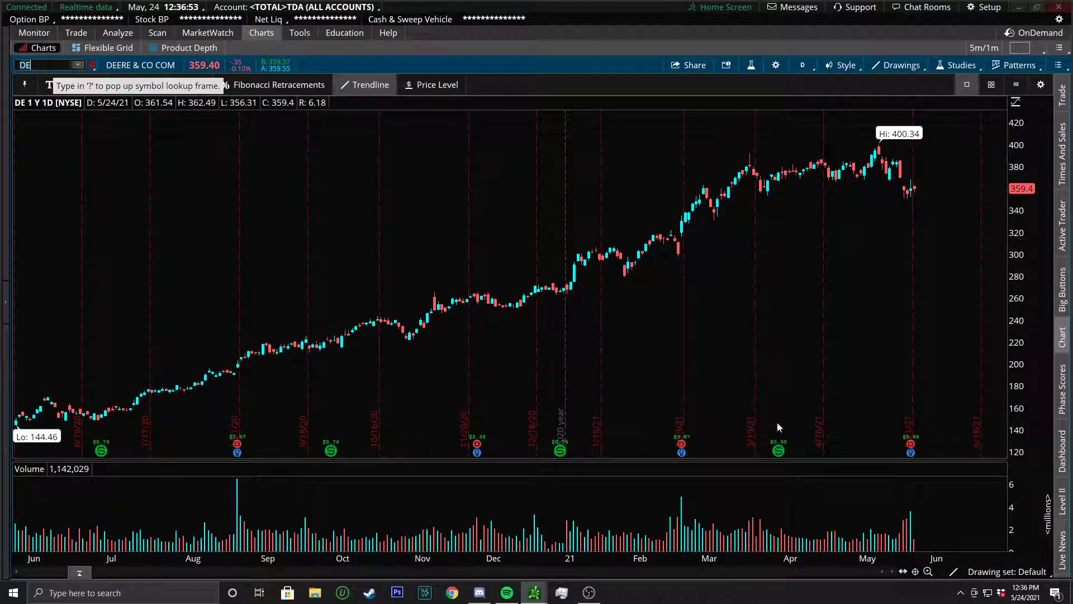
left_click(803, 64)
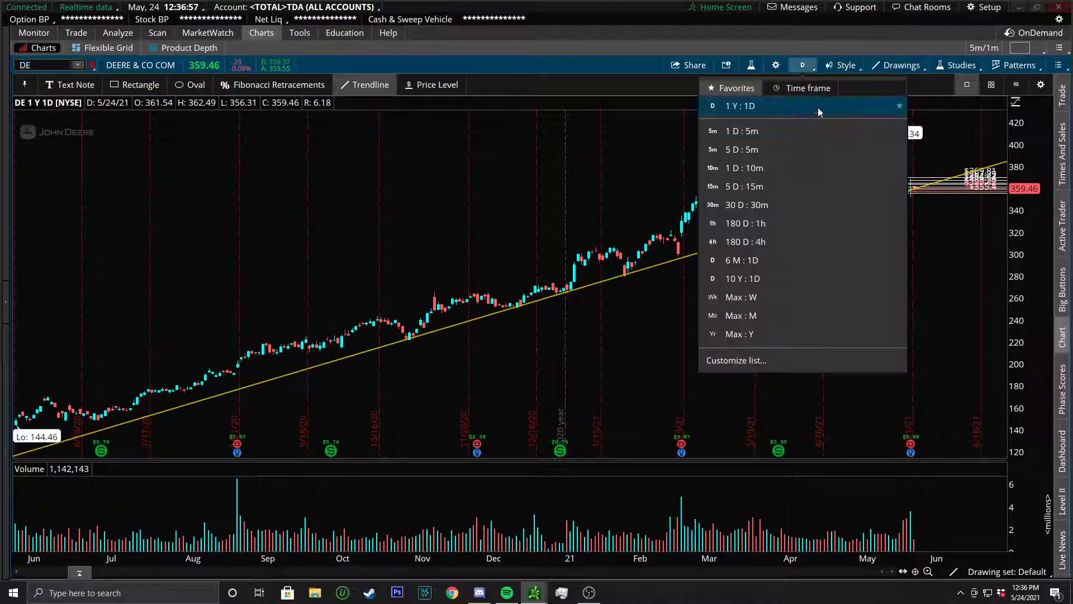
left_click(732, 146)
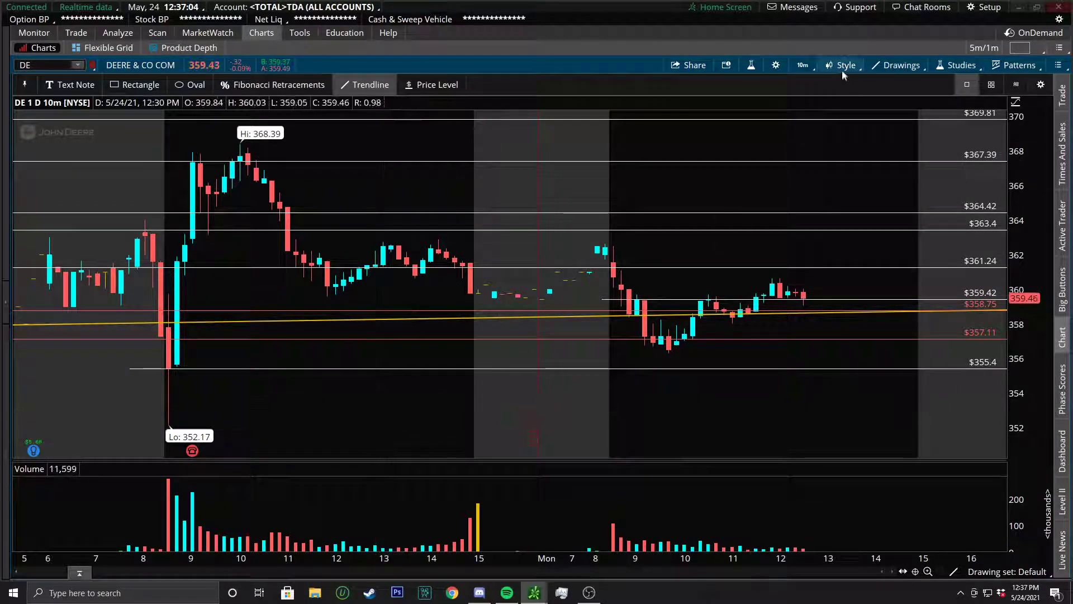
left_click(803, 66)
left_click(767, 260)
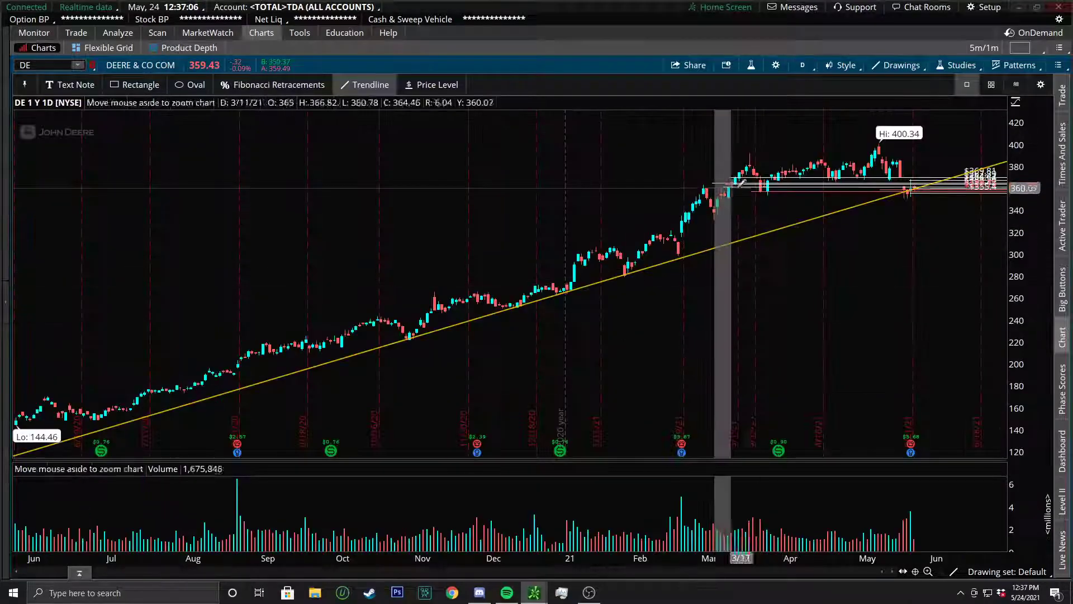
Zoom in and draw a blue box from about $362 to $370 above the 5/18–5/21 DE candles.
scroll(611, 373, "up", 5)
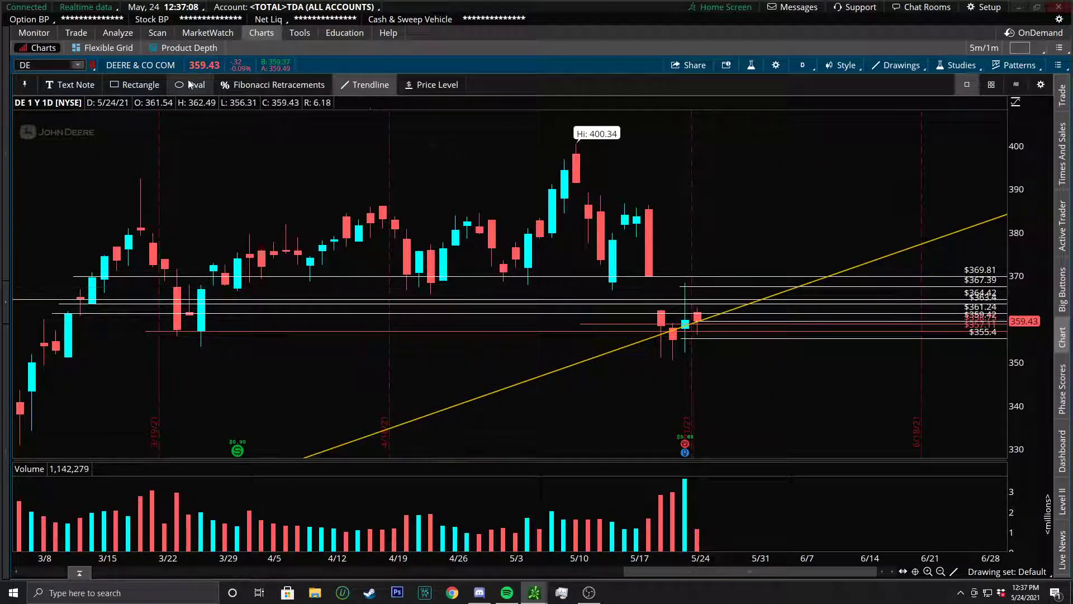
left_click(630, 276)
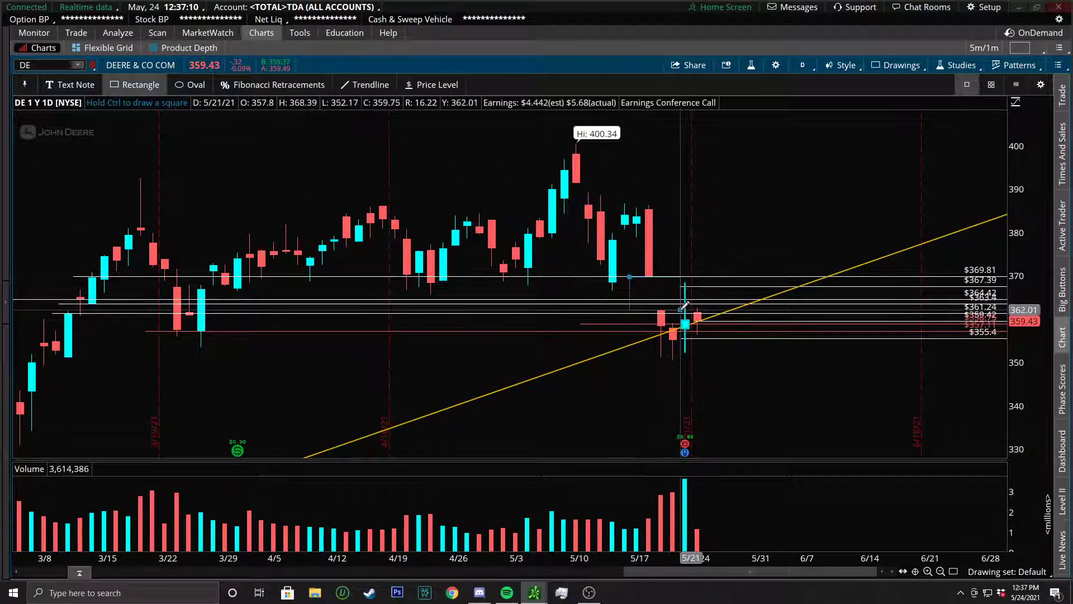
left_click(729, 309)
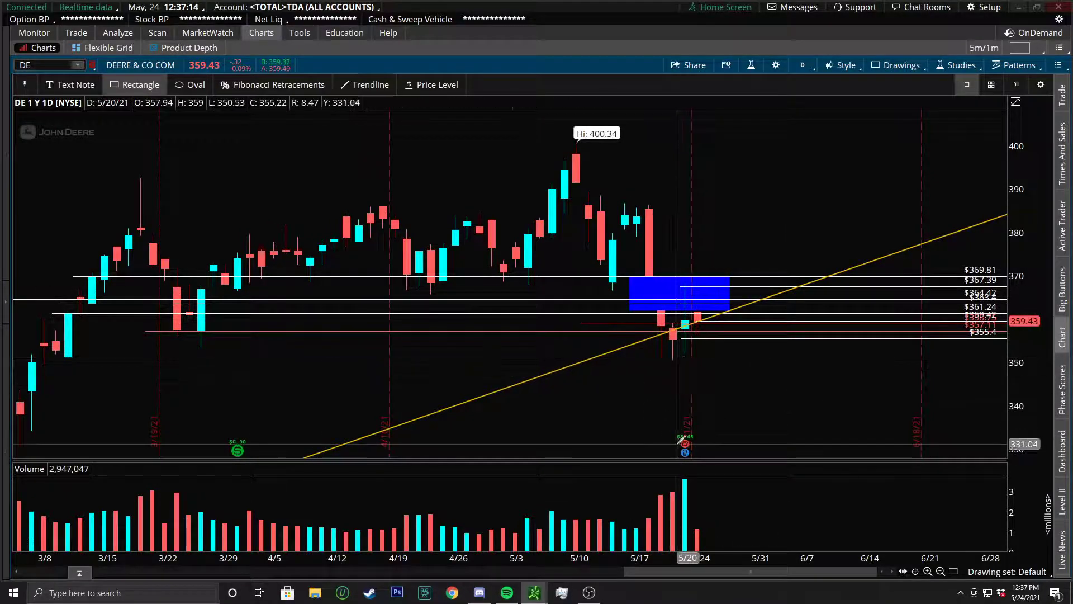
mouse_move(687, 436)
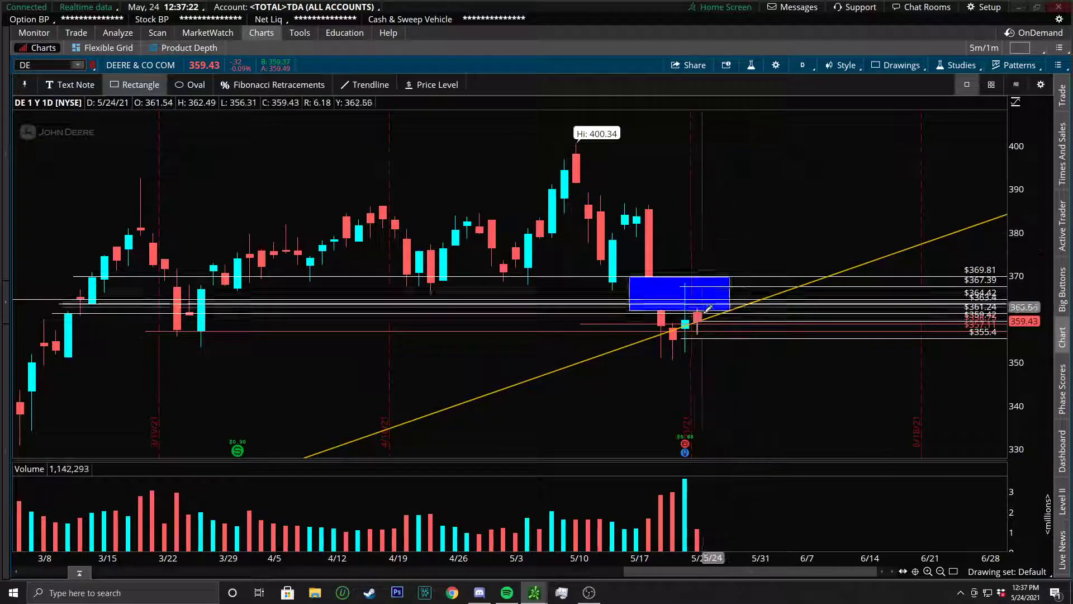
Switch the Deere chart to the 10Y:1D time frame, then to Max:M monthly bars.
left_click(803, 65)
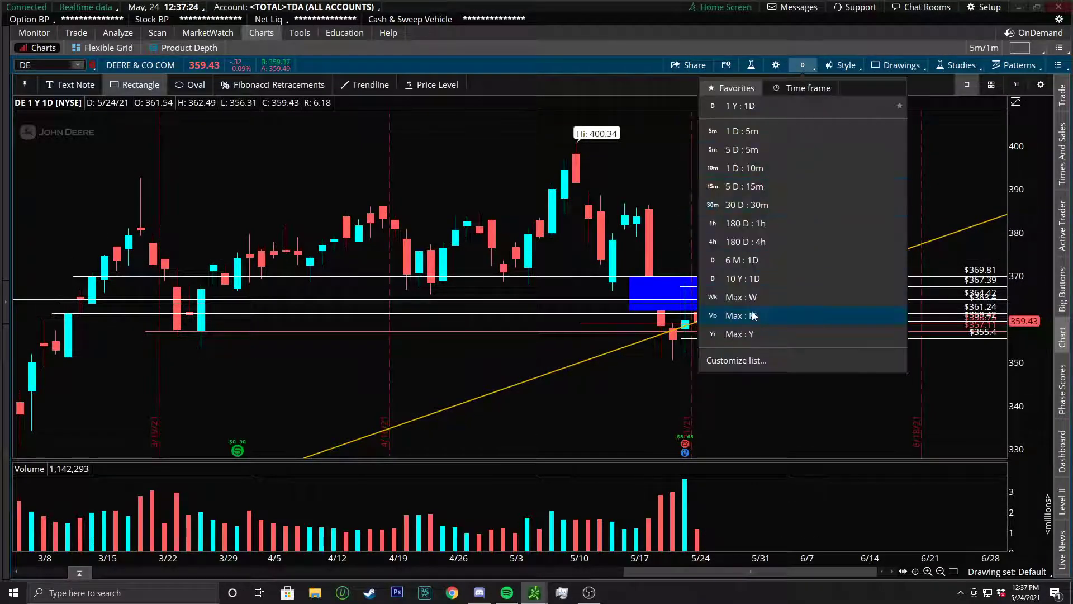
left_click(754, 284)
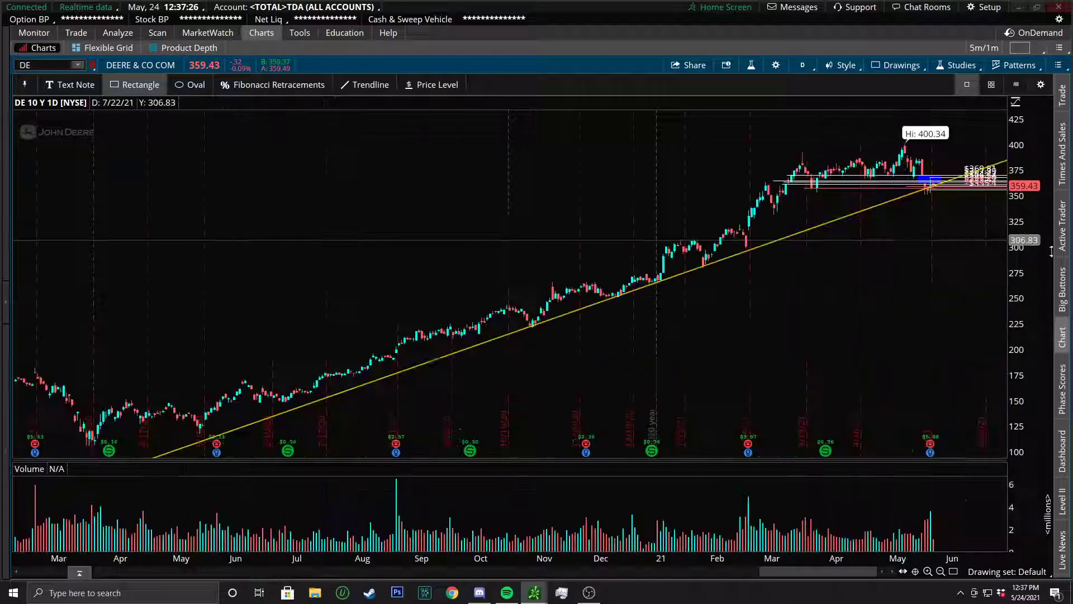
left_click(803, 66)
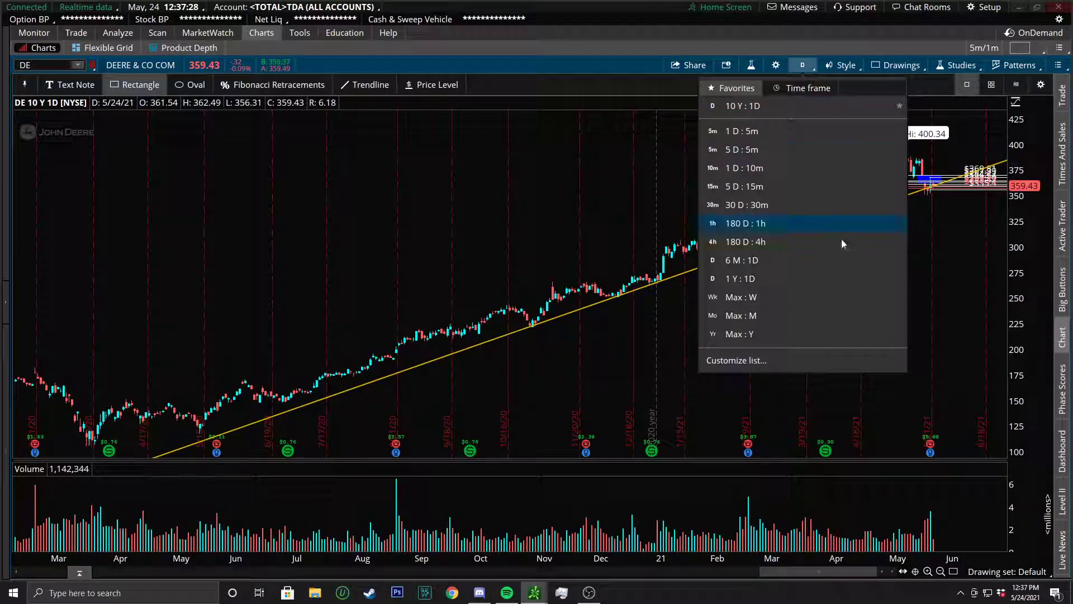
left_click(789, 315)
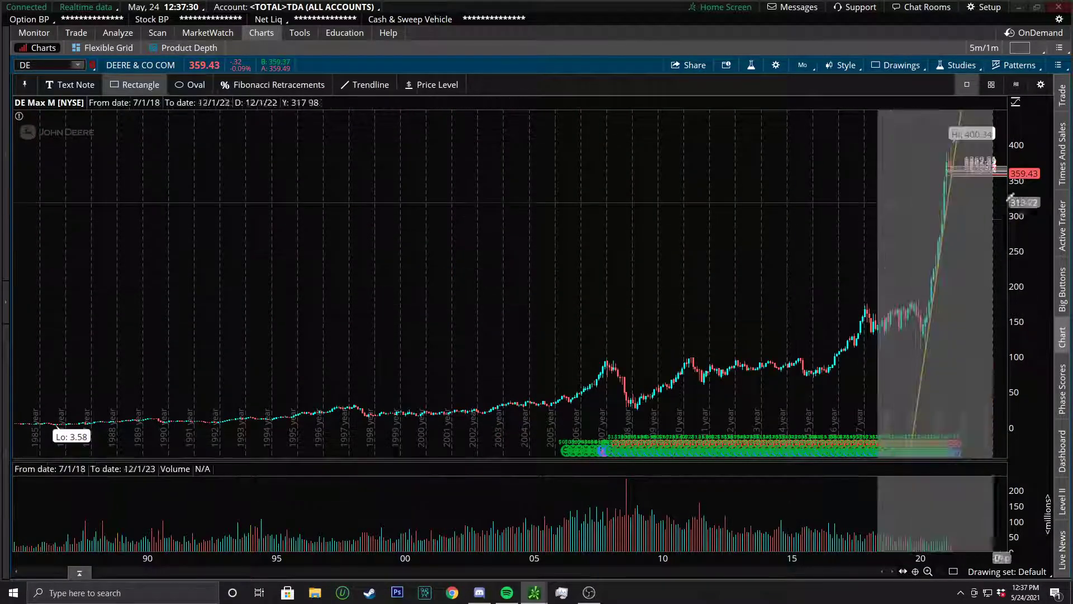